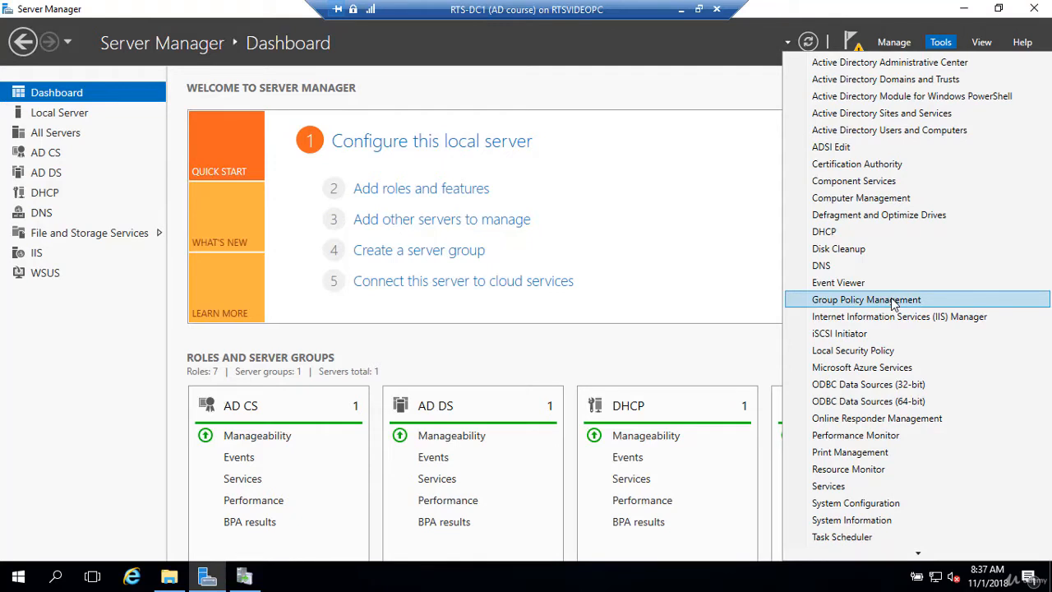
In Group Policy Management, create a GPO named WSUS linked to the RTS.LOCAL domain, without a starter GPO.
{"action": "left_click", "coordinate": [893, 302]}
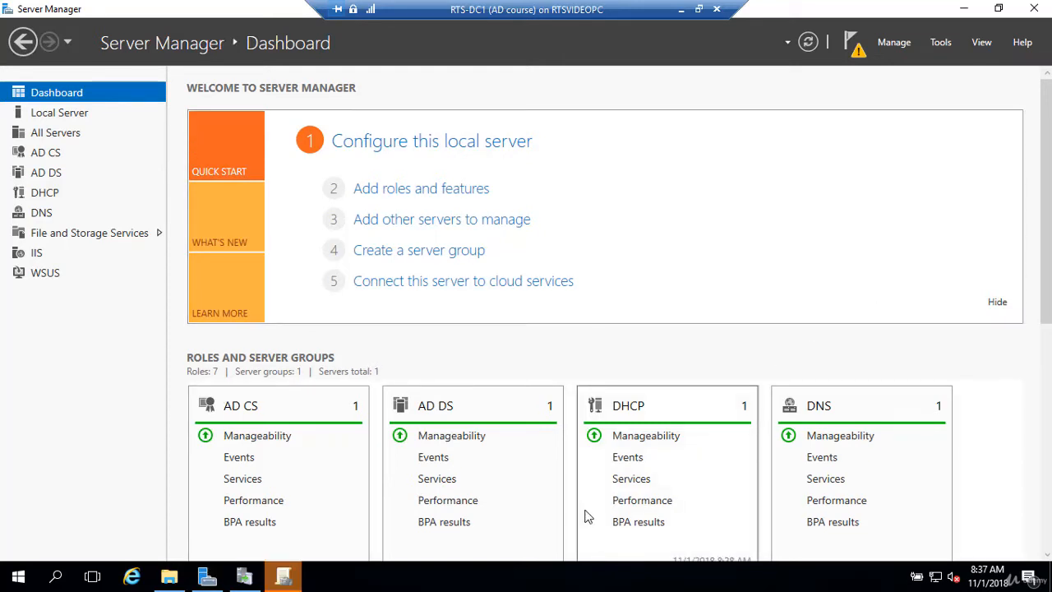
{"action": "left_click", "coordinate": [284, 578]}
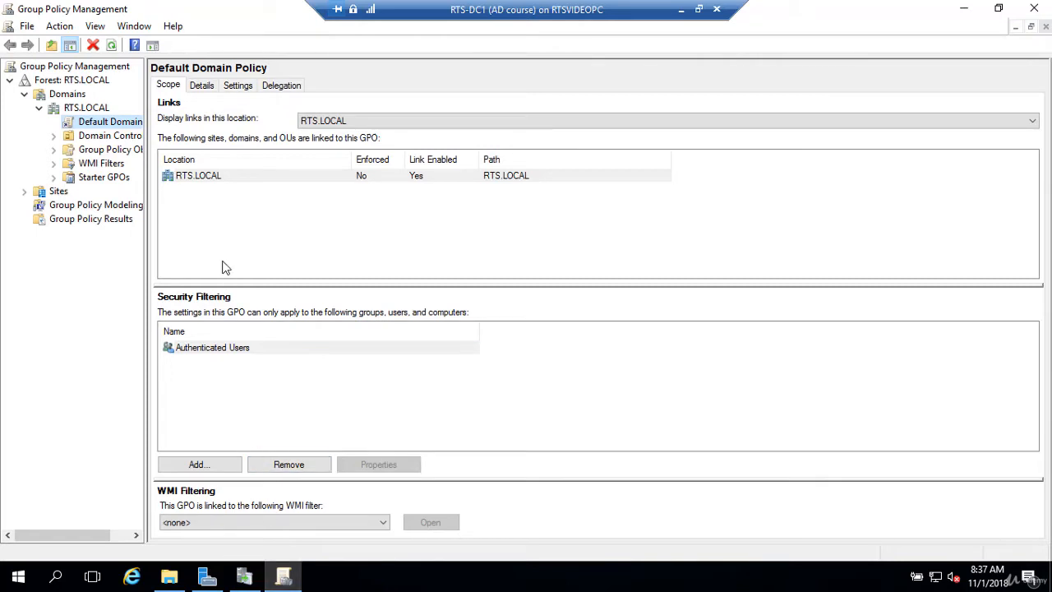
{"action": "right_click", "coordinate": [86, 110]}
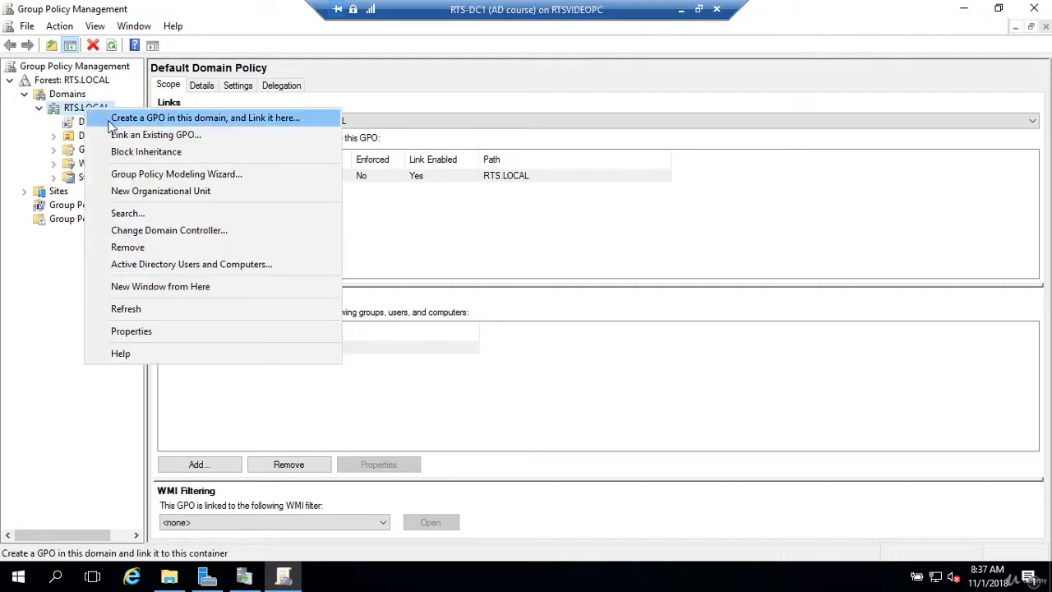
{"action": "left_click", "coordinate": [109, 118]}
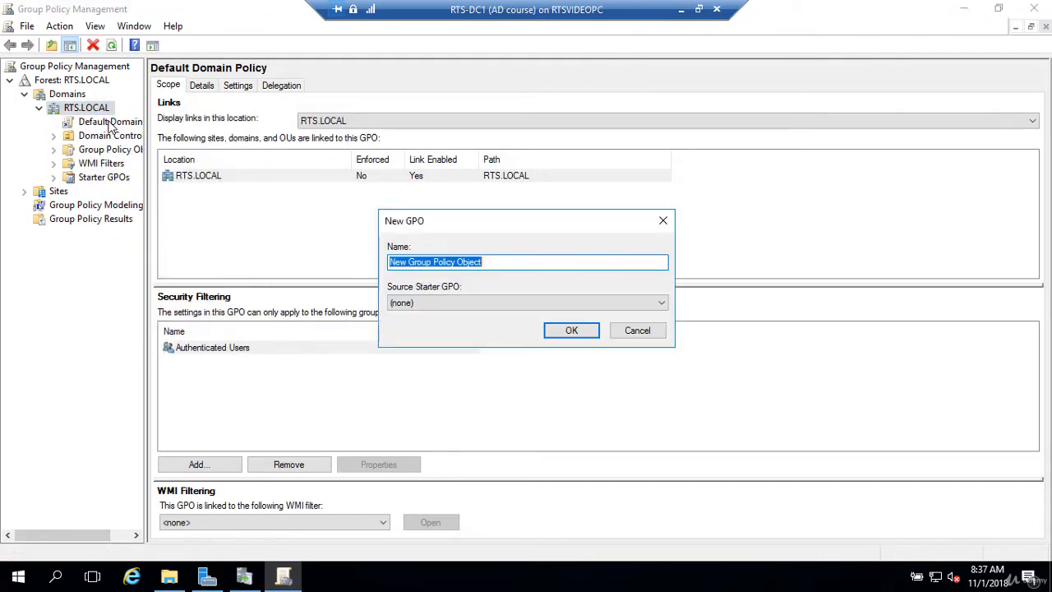
{"action": "type", "text": "WSUS"}
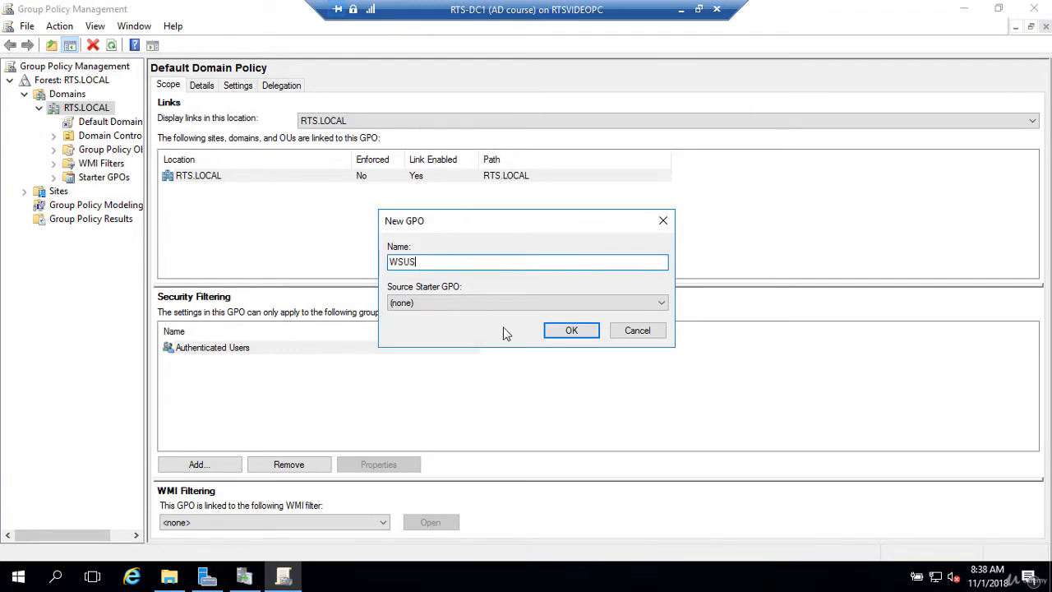
{"action": "left_click", "coordinate": [559, 334]}
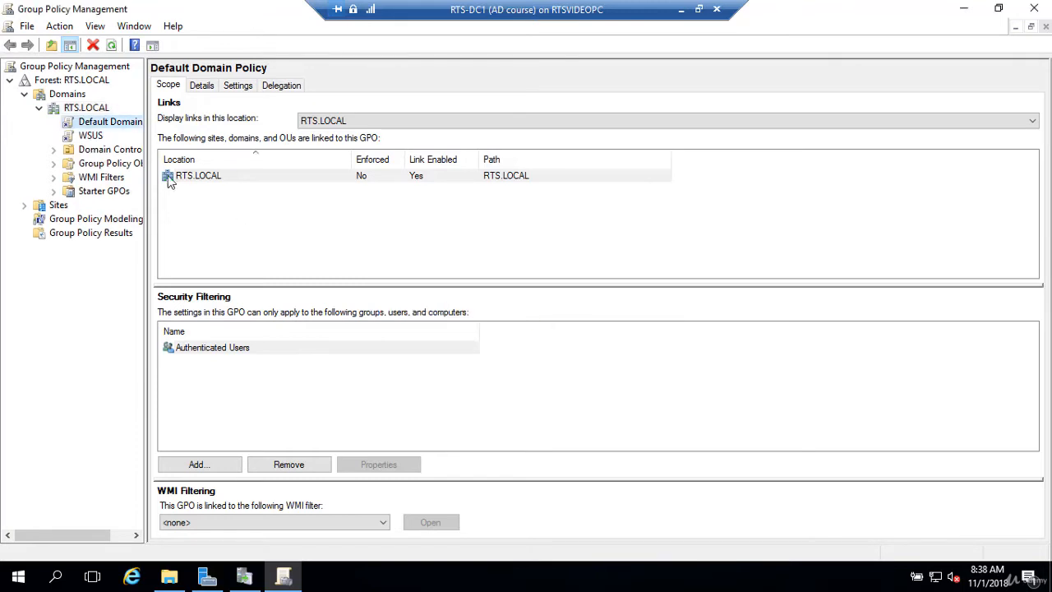
Open the WSUS GPO under RTS.LOCAL for editing in a maximized editor window.
{"action": "right_click", "coordinate": [87, 140]}
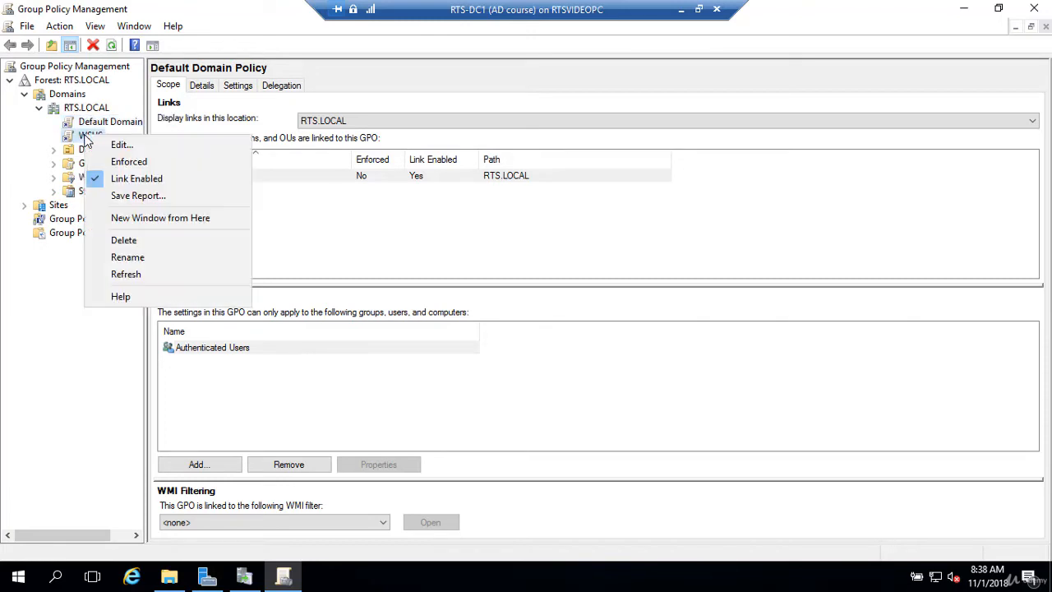
{"action": "left_click", "coordinate": [103, 146]}
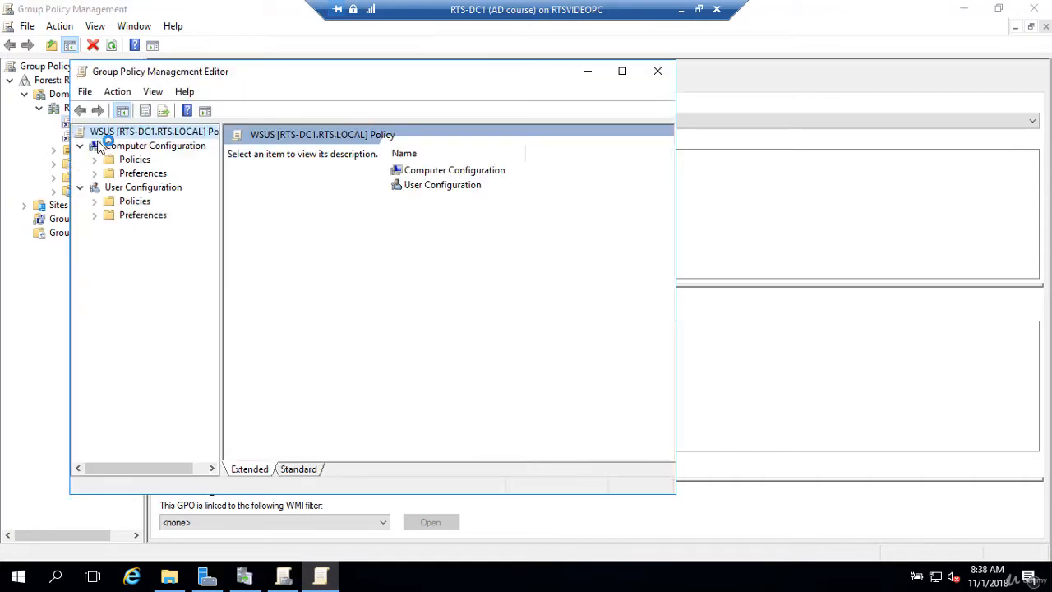
{"action": "left_click", "coordinate": [621, 73]}
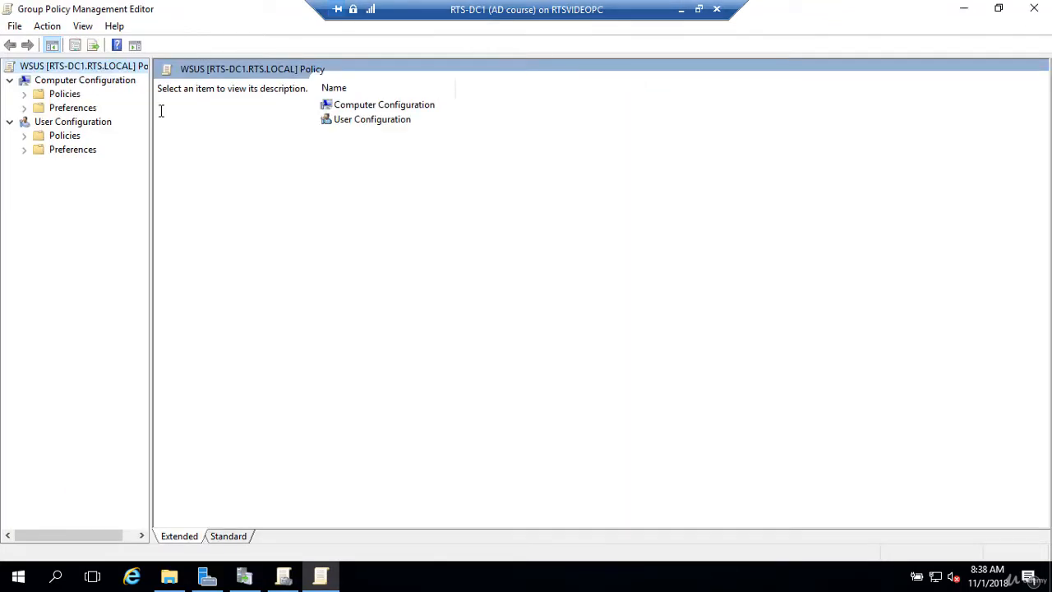
Browse the computer policies' Administrative Templates to the Windows Update settings within Windows Components.
{"action": "left_click", "coordinate": [23, 93]}
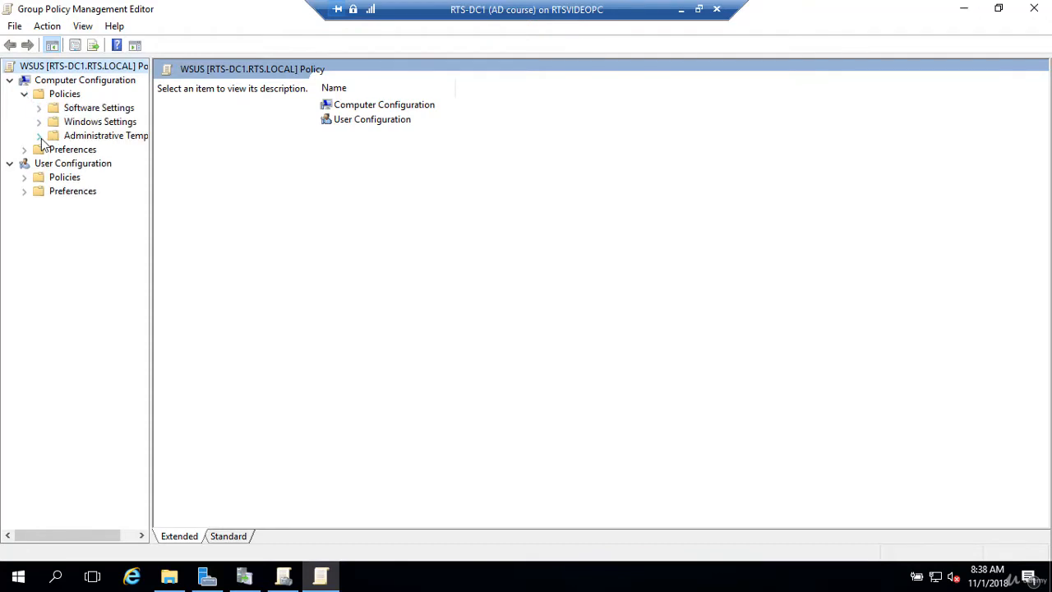
{"action": "left_click", "coordinate": [39, 136]}
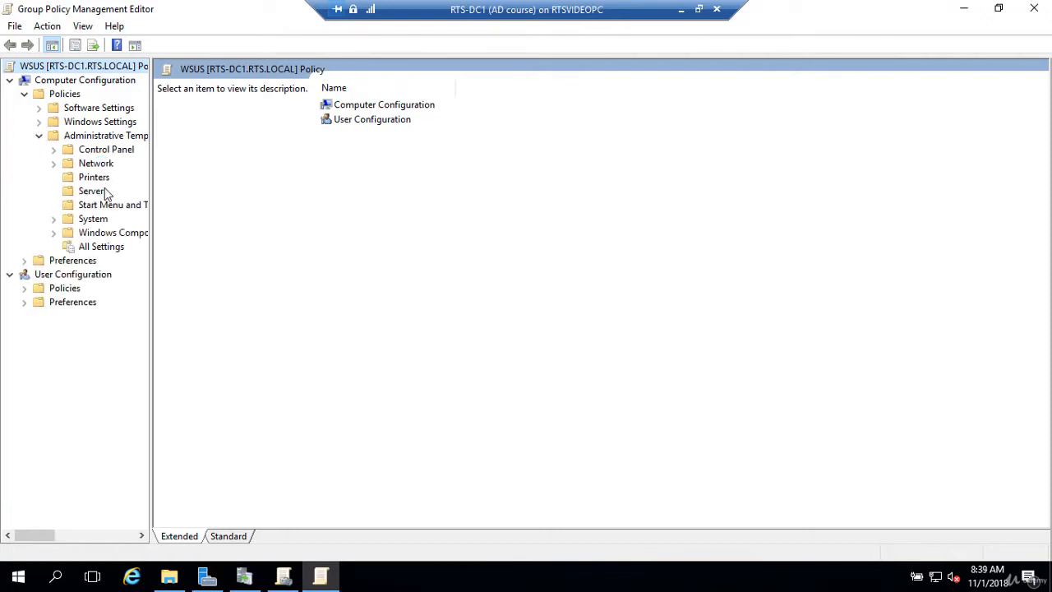
{"action": "double_click", "coordinate": [107, 238]}
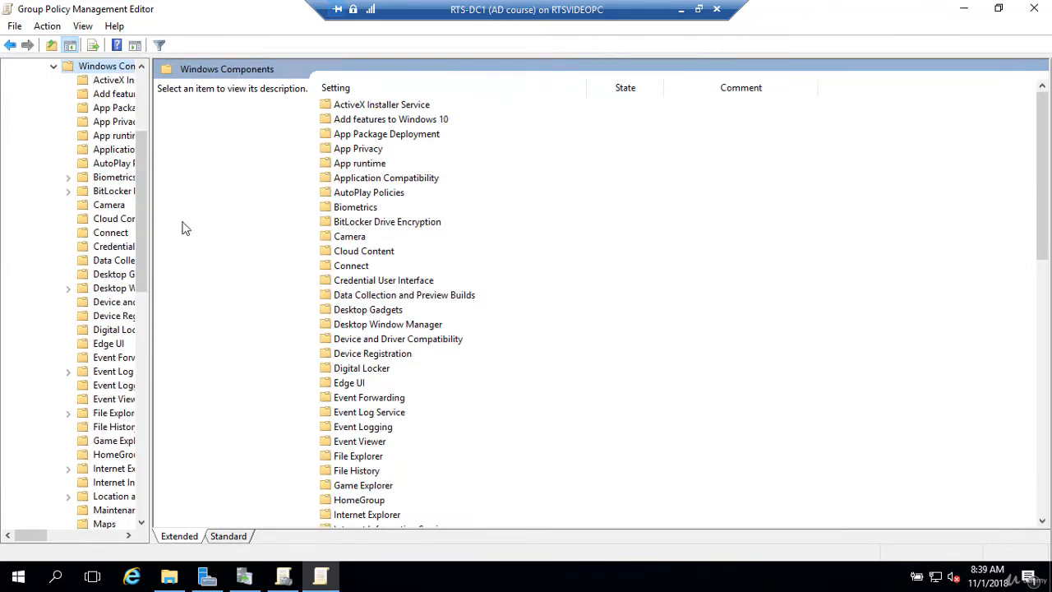
{"action": "left_click_drag", "start_coordinate": [1044, 171], "coordinate": [1044, 430]}
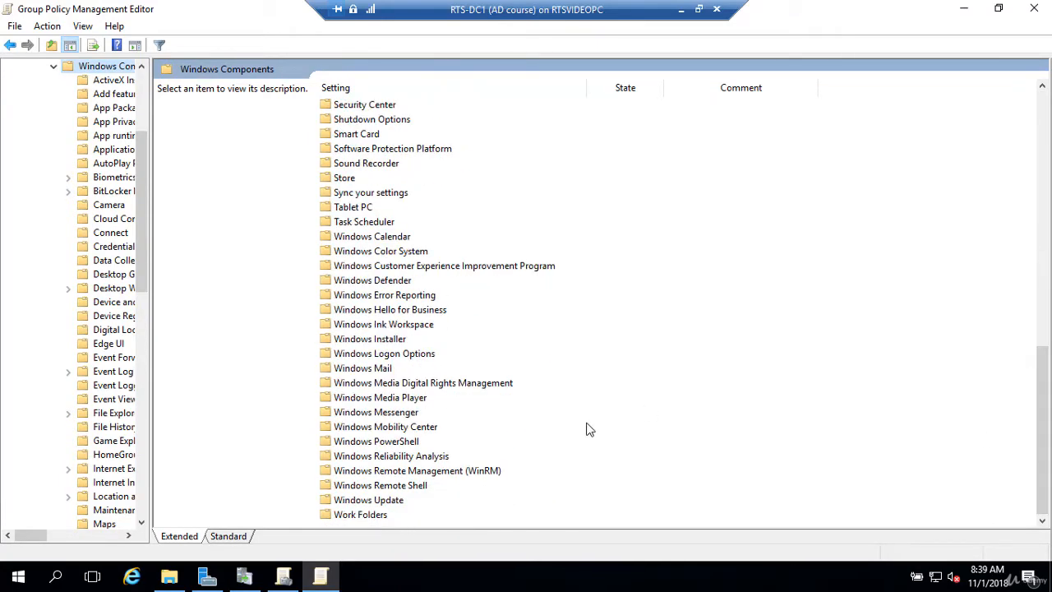
{"action": "left_click", "coordinate": [390, 503]}
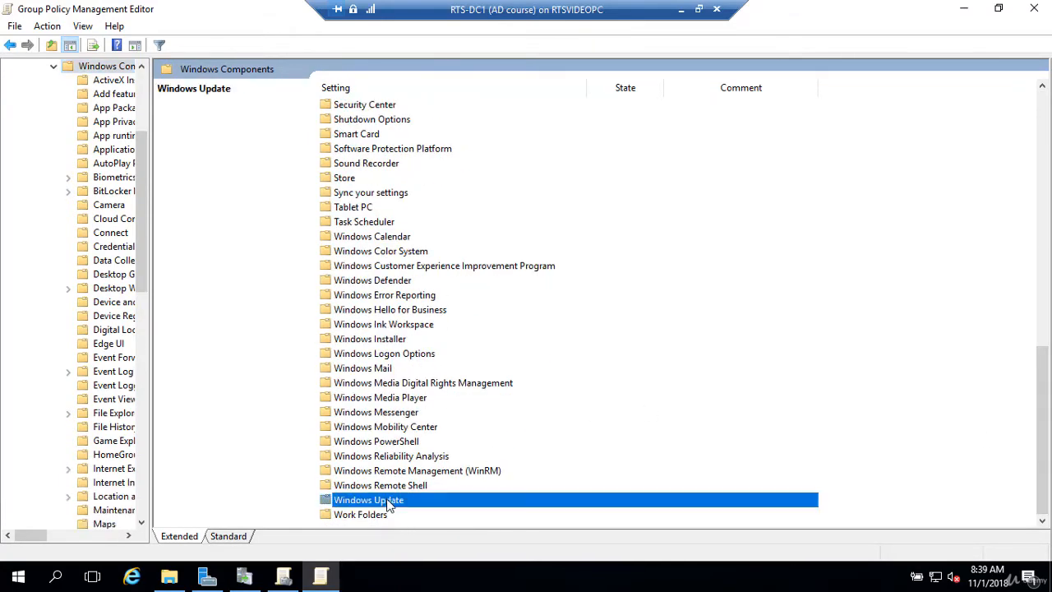
{"action": "double_click", "coordinate": [390, 503]}
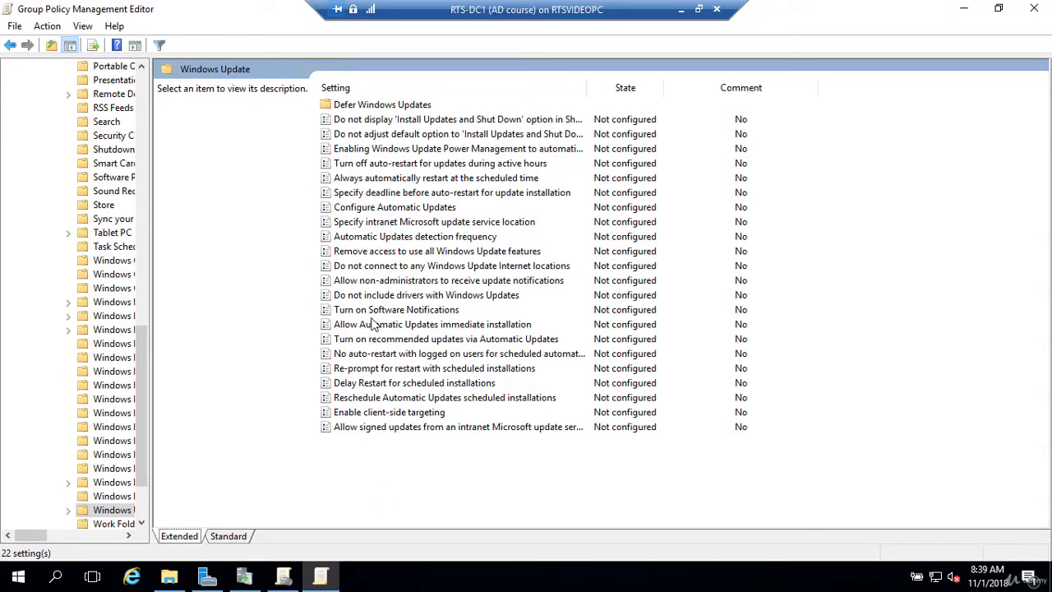
{"action": "left_click", "coordinate": [374, 228]}
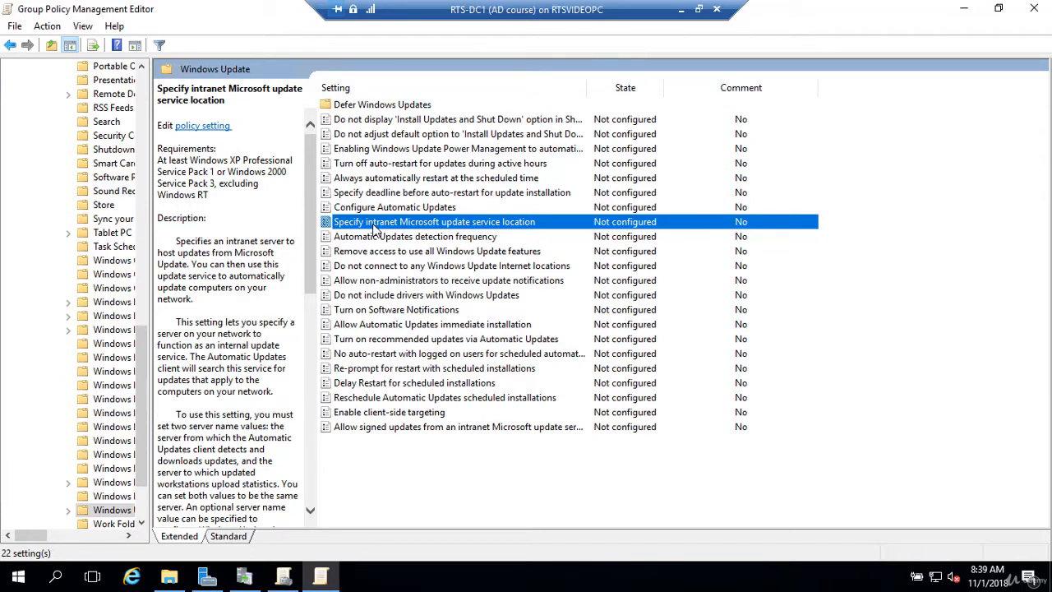
{"action": "double_click", "coordinate": [373, 225]}
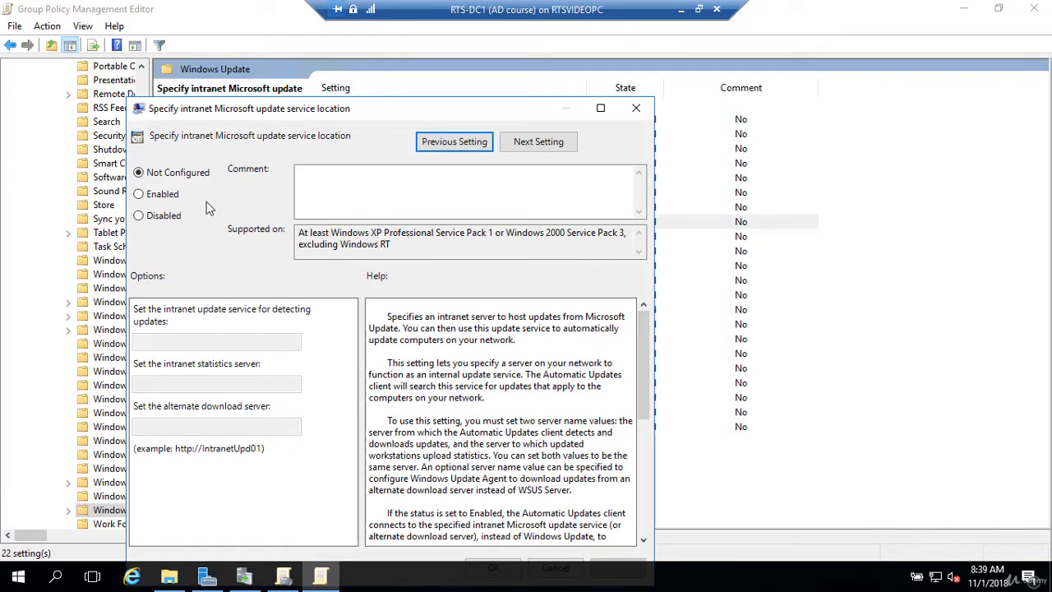
{"action": "left_click", "coordinate": [137, 193]}
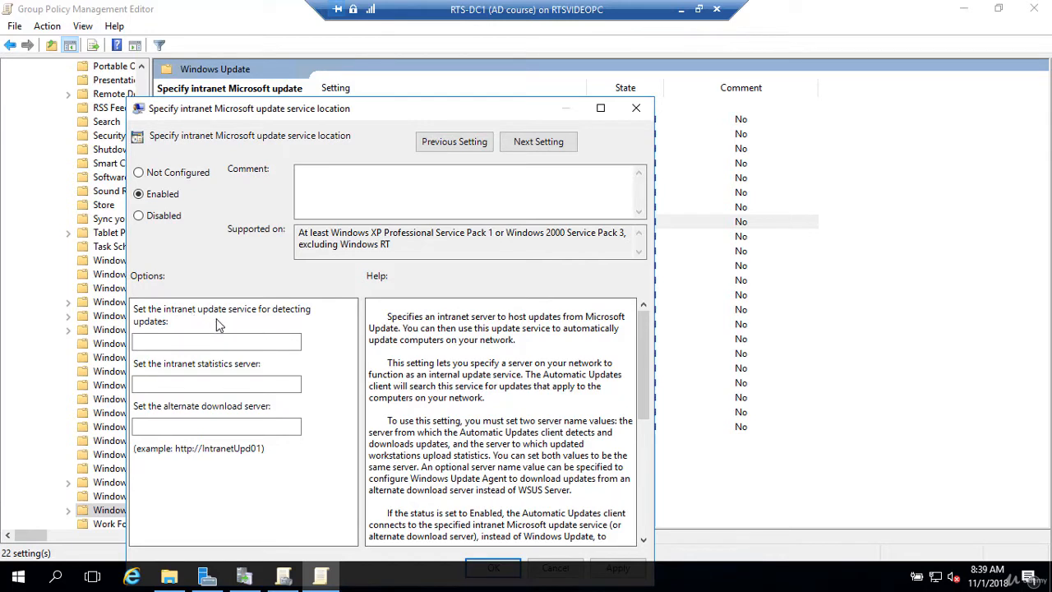
{"action": "left_click", "coordinate": [200, 343]}
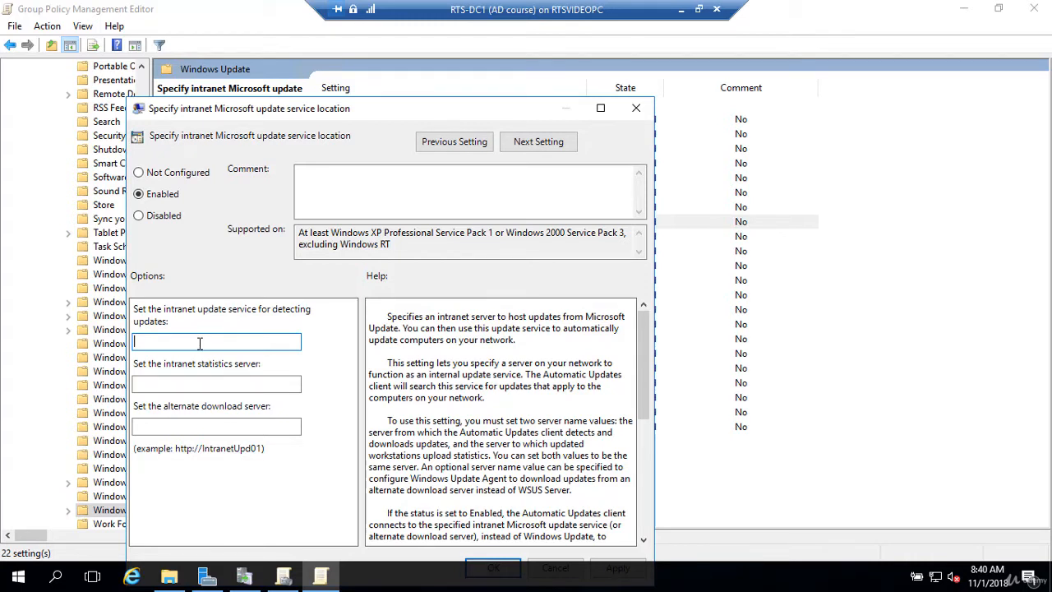
{"action": "type", "text": "HTTP://RTS-DC1.RTS"}
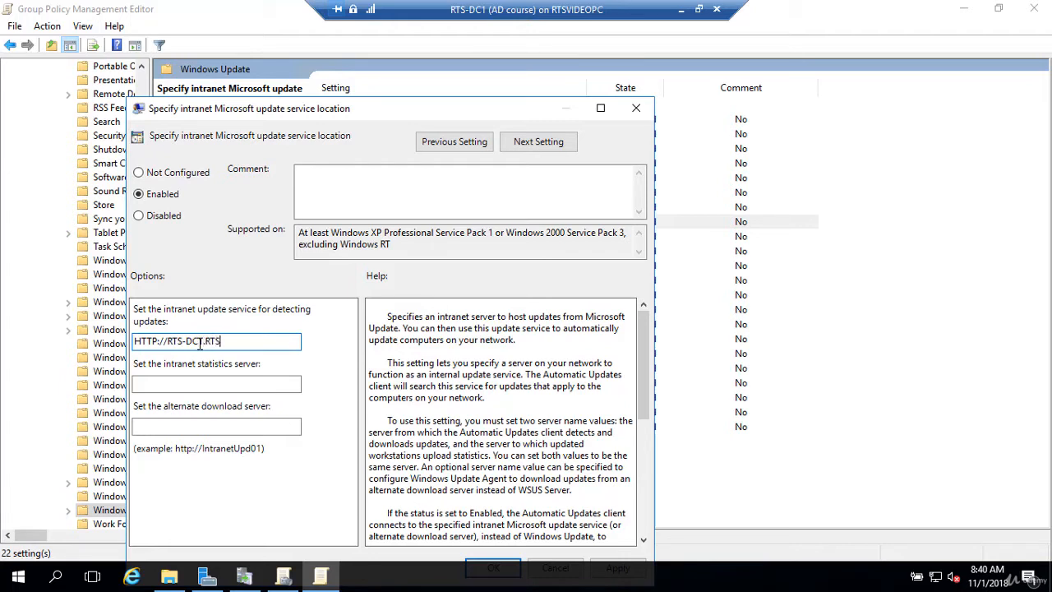
{"action": "type", "text": ".LOCAL"}
{"action": "left_click_drag", "start_coordinate": [271, 340], "coordinate": [123, 329]}
{"action": "key", "text": "ctrl+c"}
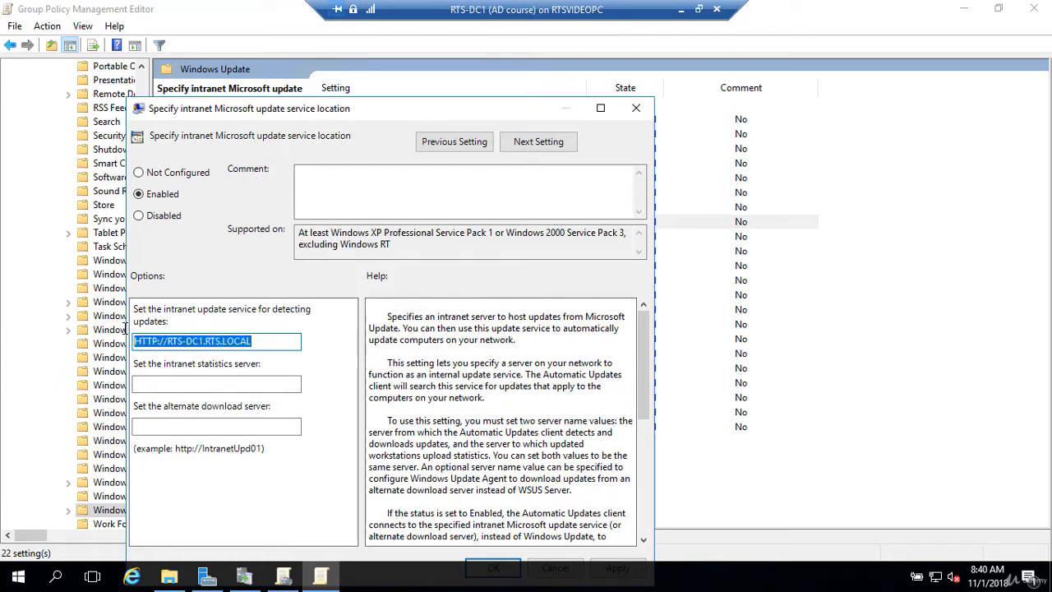
{"action": "left_click", "coordinate": [169, 384]}
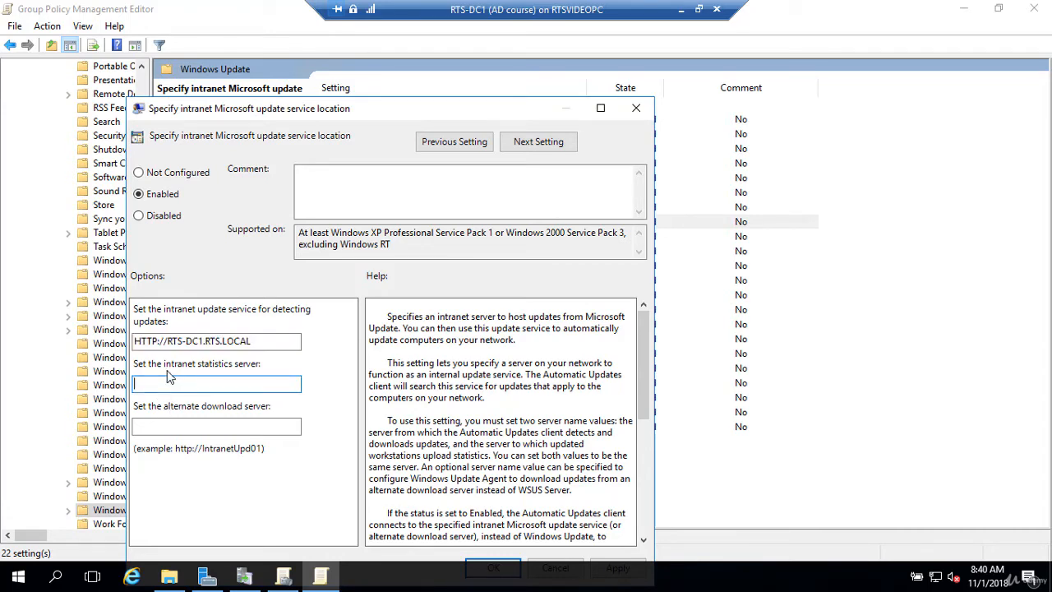
{"action": "key", "text": "ctrl+v"}
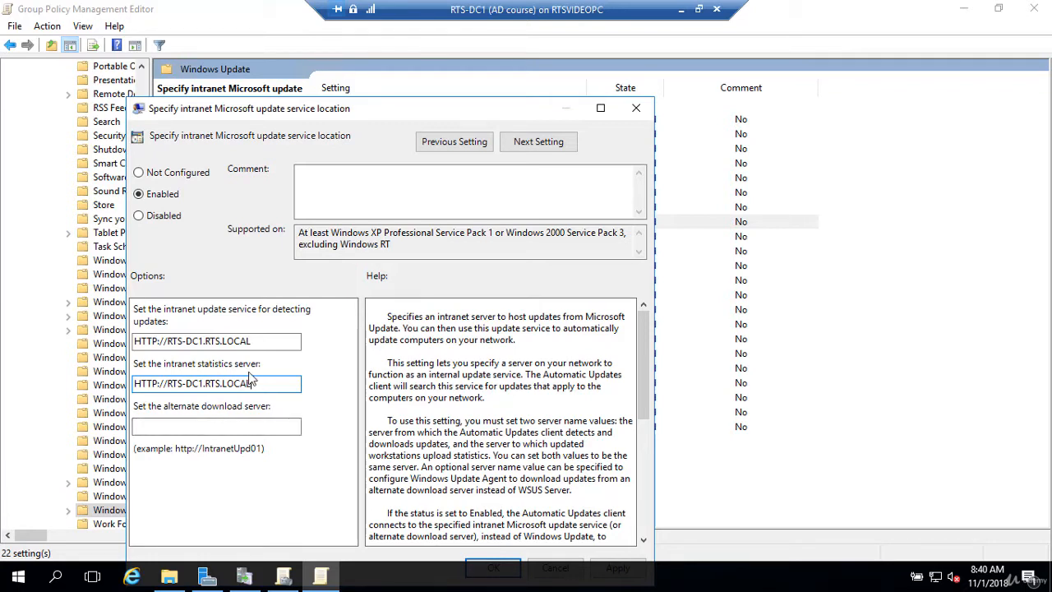
{"action": "left_click", "coordinate": [258, 341]}
{"action": "left_click_drag", "start_coordinate": [258, 341], "coordinate": [133, 344]}
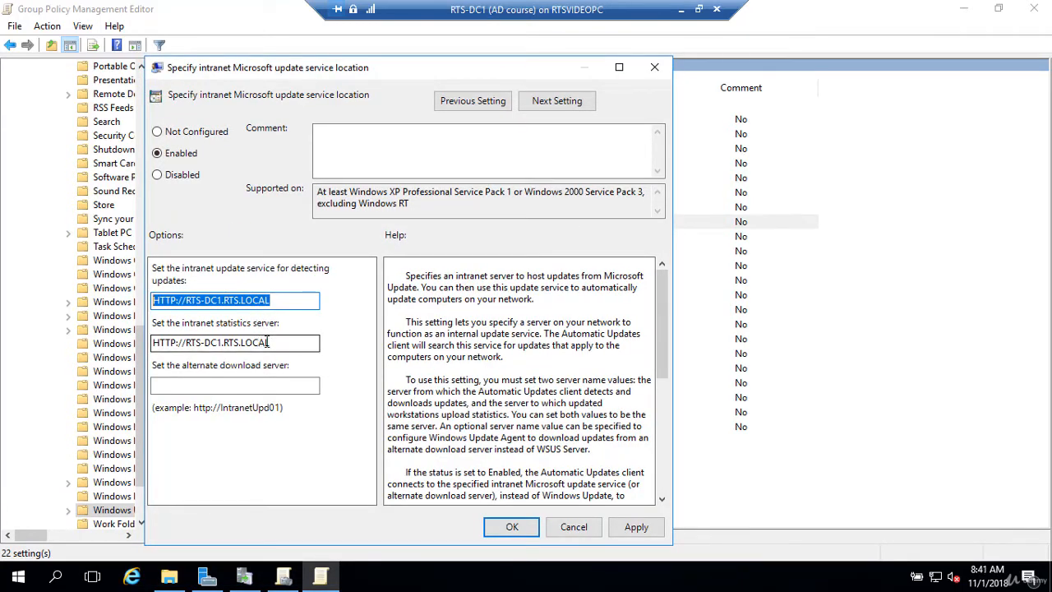
{"action": "left_click", "coordinate": [268, 342]}
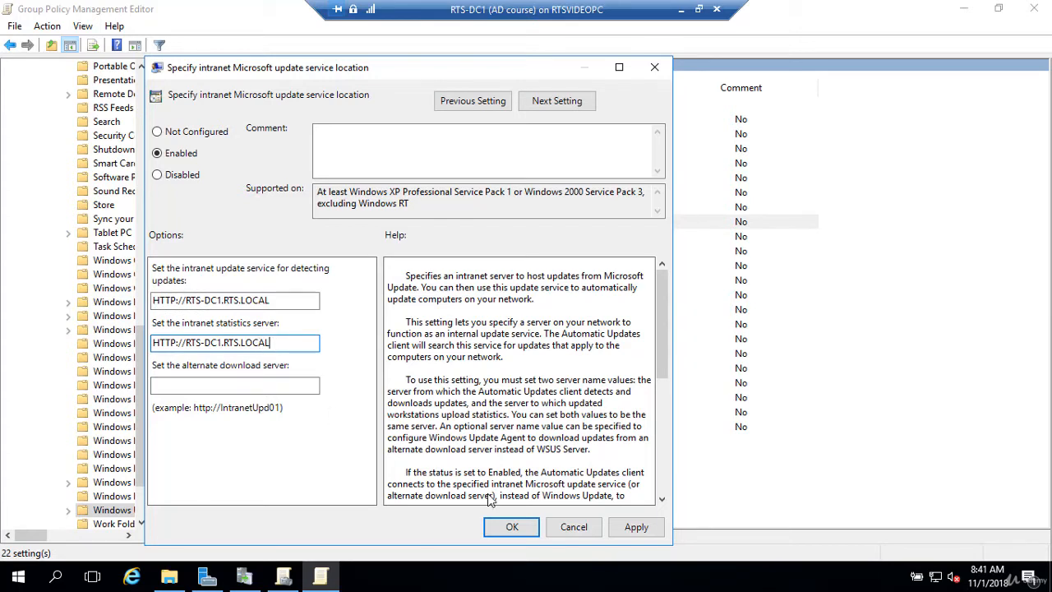
{"action": "left_click", "coordinate": [511, 530]}
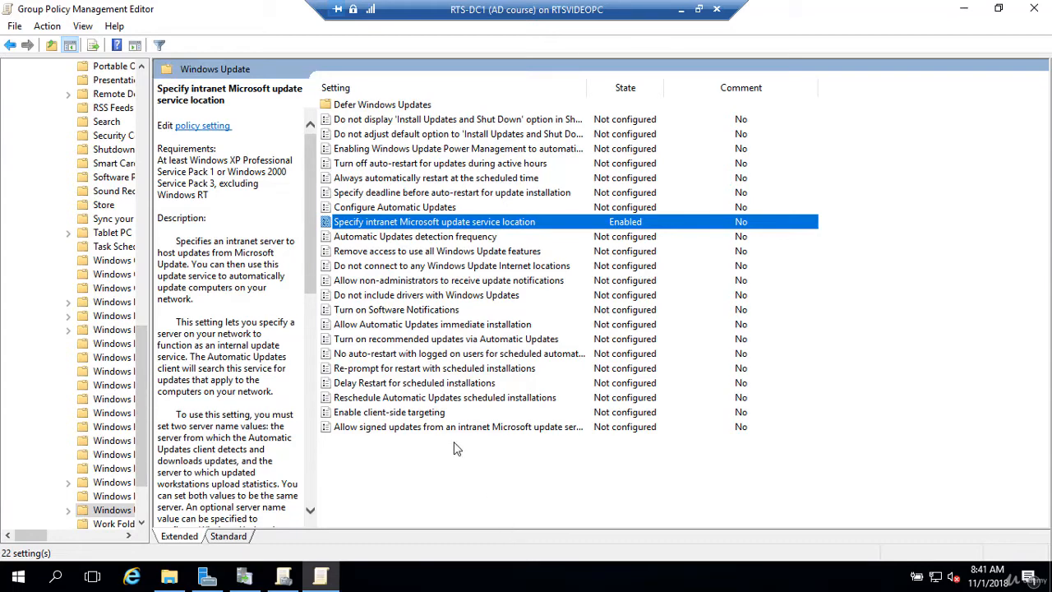
Enable the Configure Automatic Updates policy with option 4 - Auto download and schedule the install.
{"action": "double_click", "coordinate": [404, 209]}
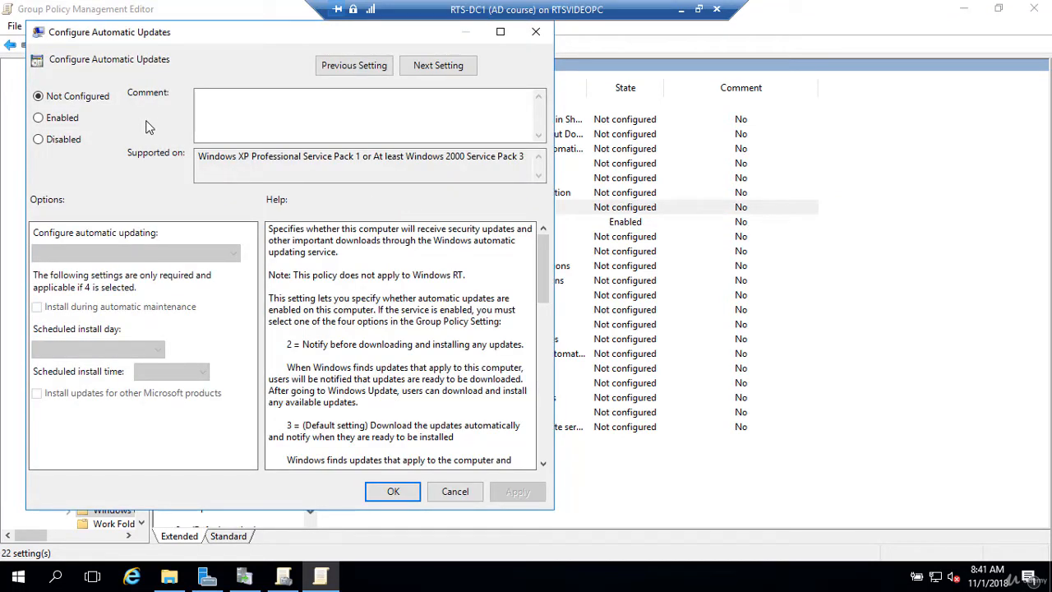
{"action": "left_click", "coordinate": [43, 121]}
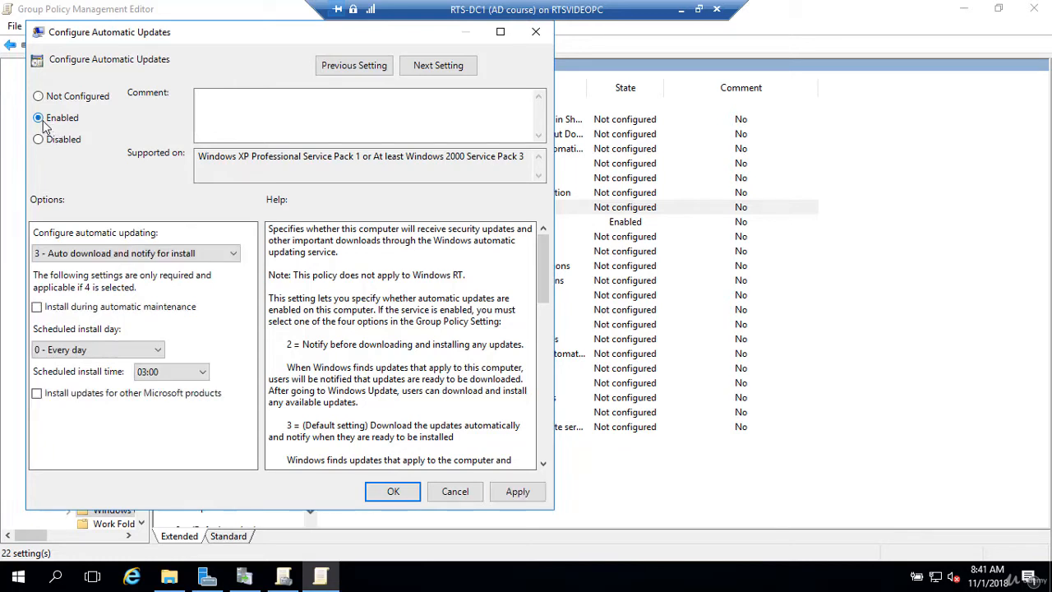
{"action": "left_click", "coordinate": [233, 256]}
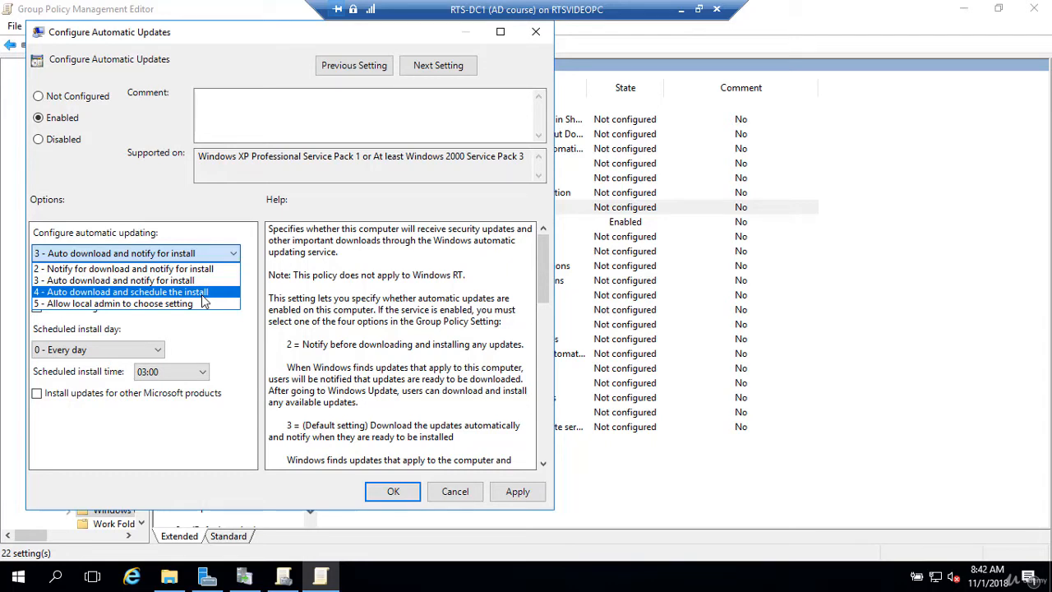
{"action": "left_click", "coordinate": [203, 297]}
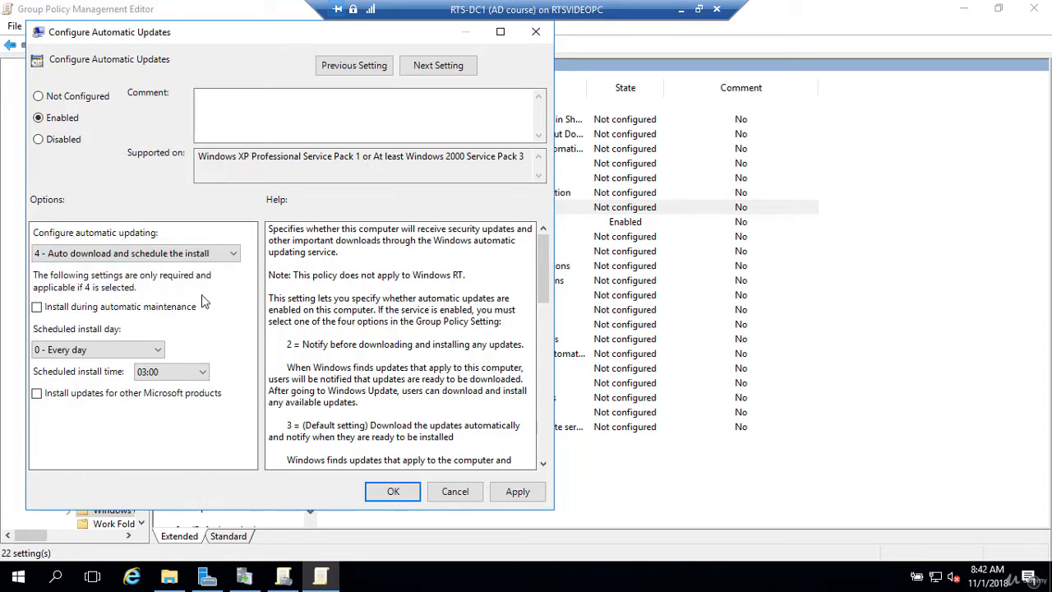
Schedule update installs for every day at 12:00, include updates for other Microsoft products, and save the policy.
{"action": "left_click", "coordinate": [156, 352]}
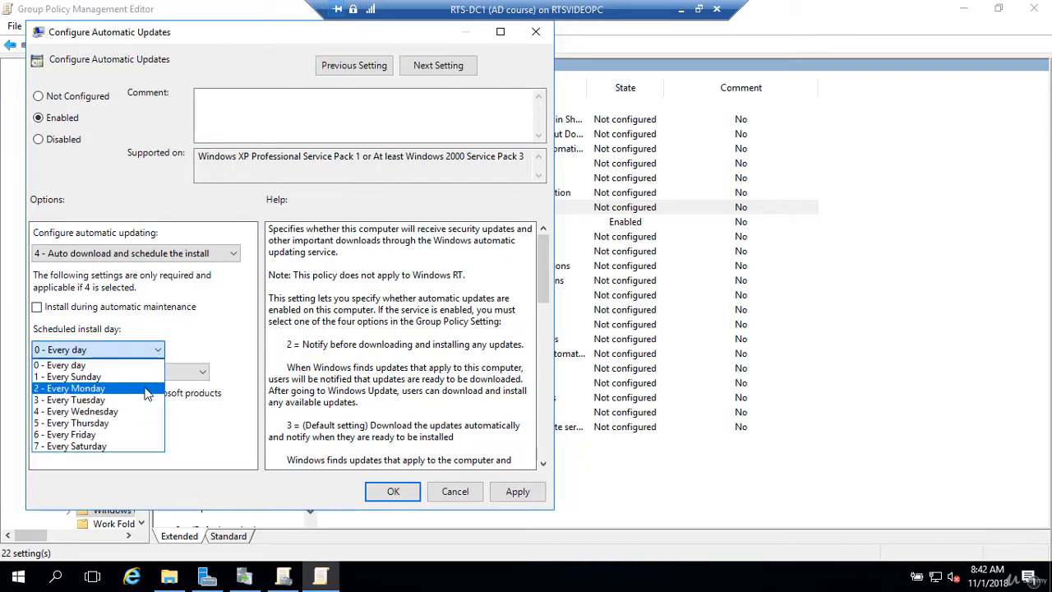
{"action": "left_click", "coordinate": [143, 367]}
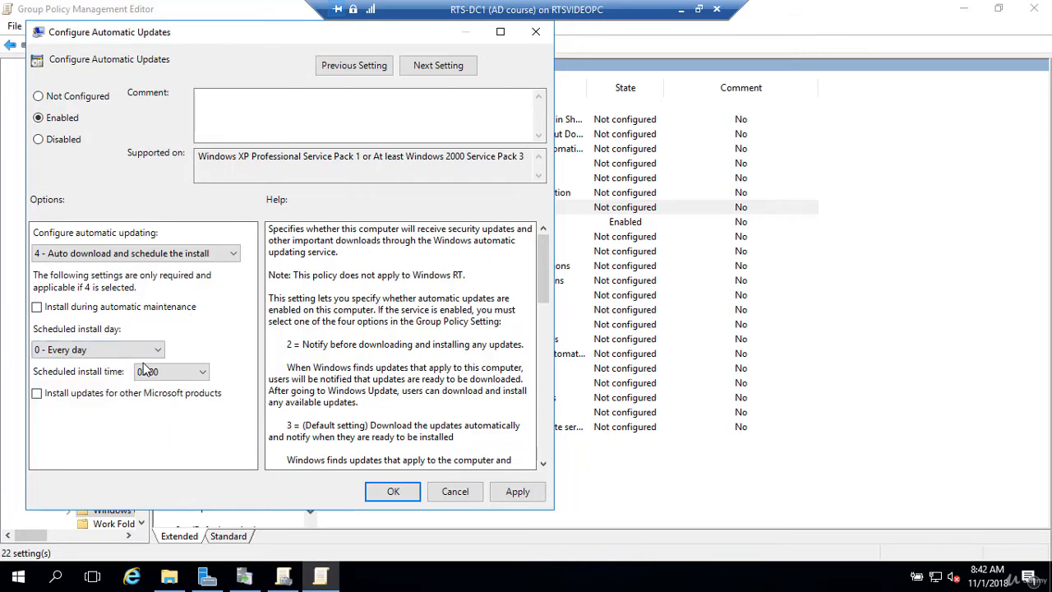
{"action": "left_click", "coordinate": [204, 373]}
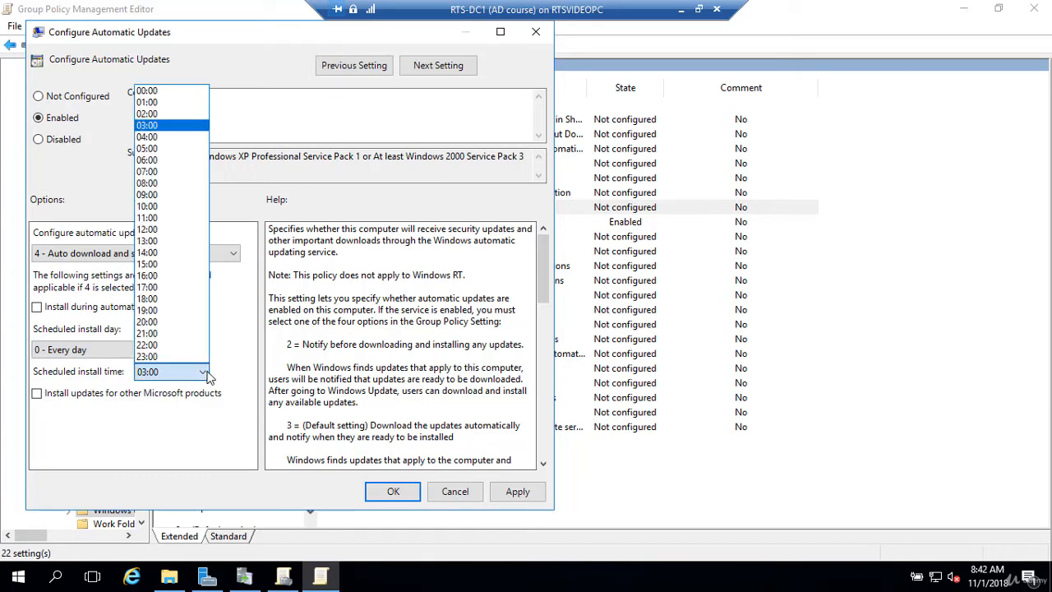
{"action": "left_click", "coordinate": [171, 231]}
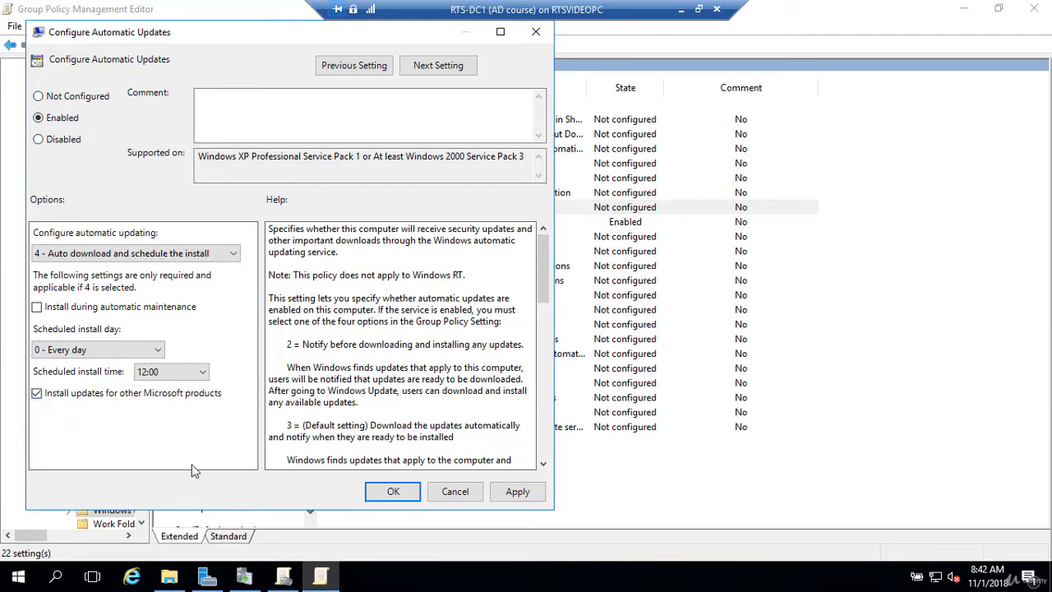
{"action": "left_click", "coordinate": [393, 491]}
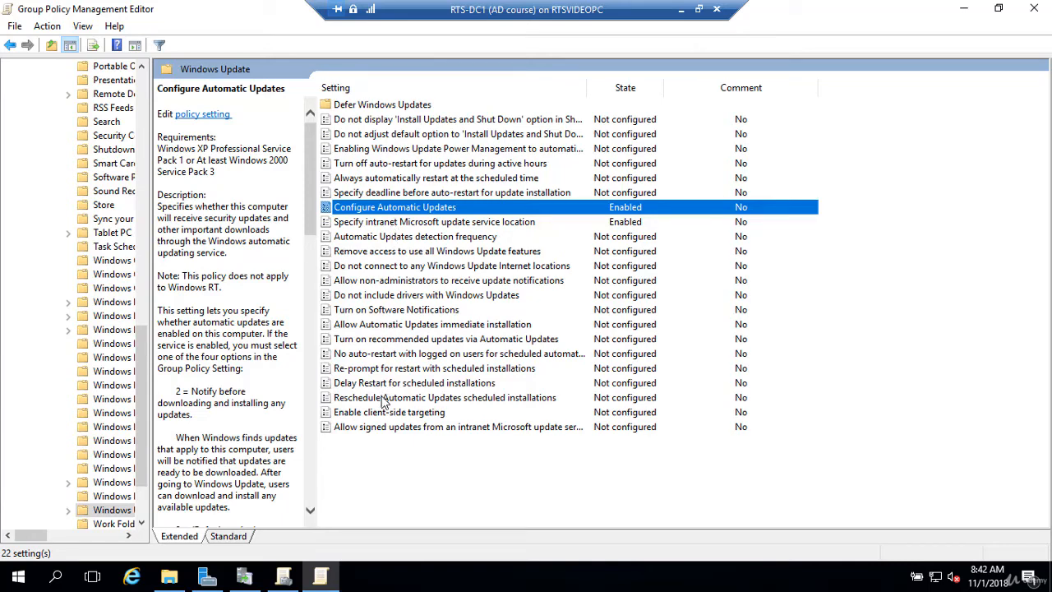
Open the Enable client-side targeting policy in the Windows Update settings and set its state to Enabled.
{"action": "left_click", "coordinate": [395, 355]}
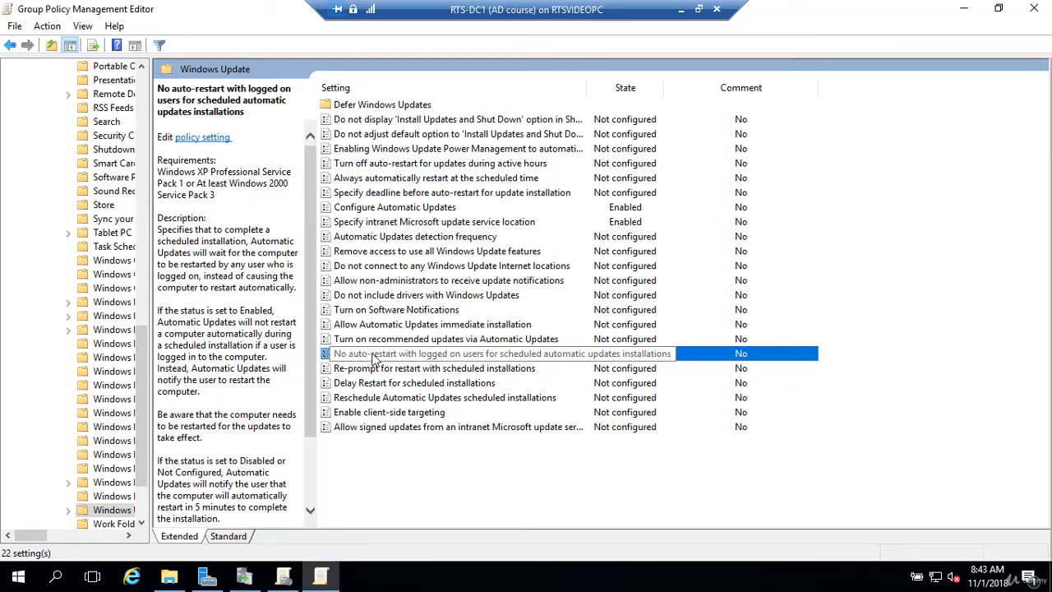
{"action": "left_click", "coordinate": [372, 371]}
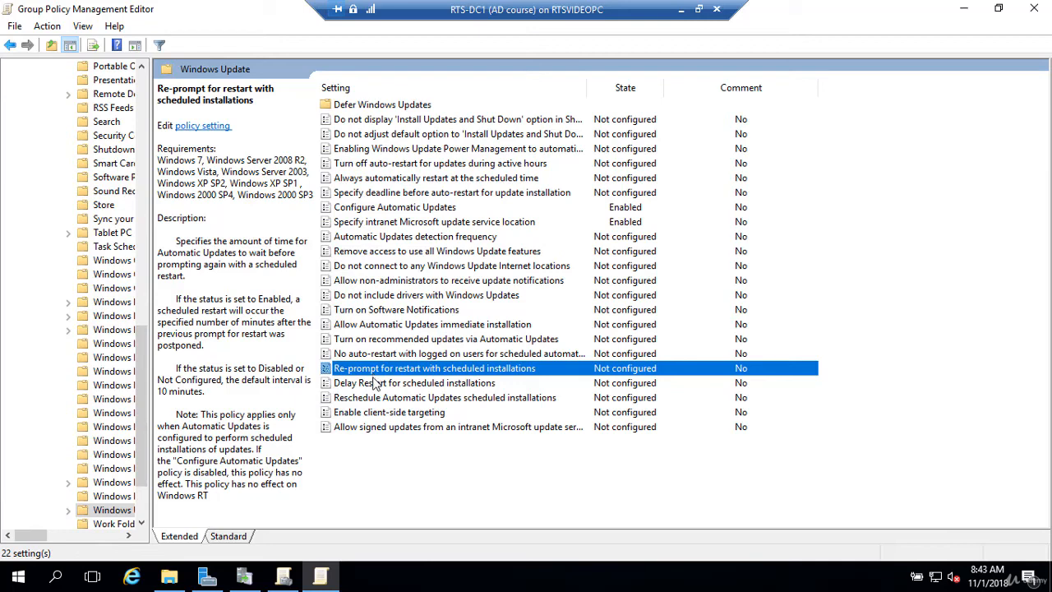
{"action": "left_click", "coordinate": [382, 415]}
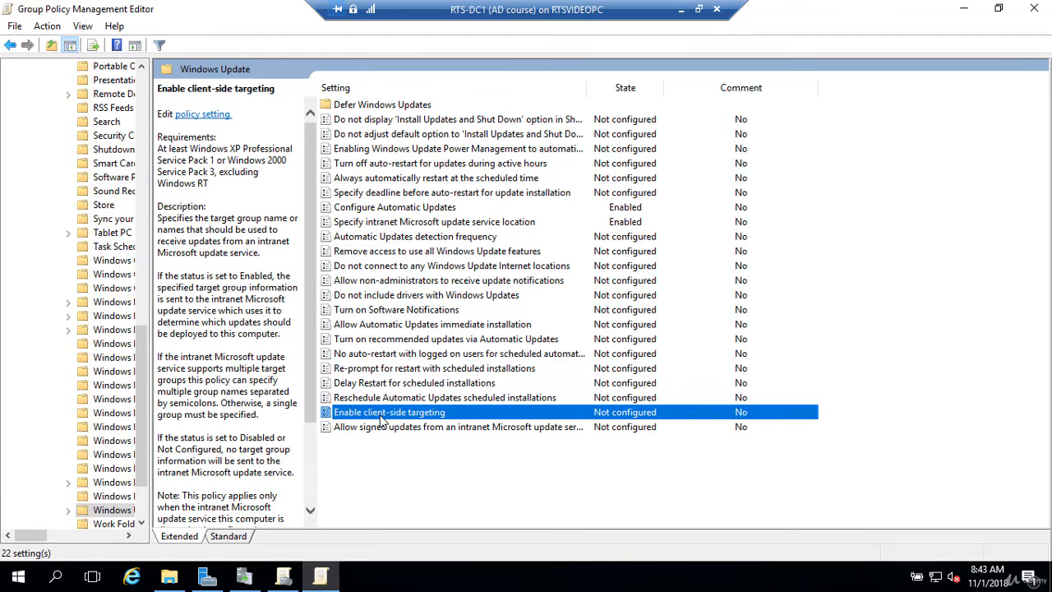
{"action": "double_click", "coordinate": [381, 414]}
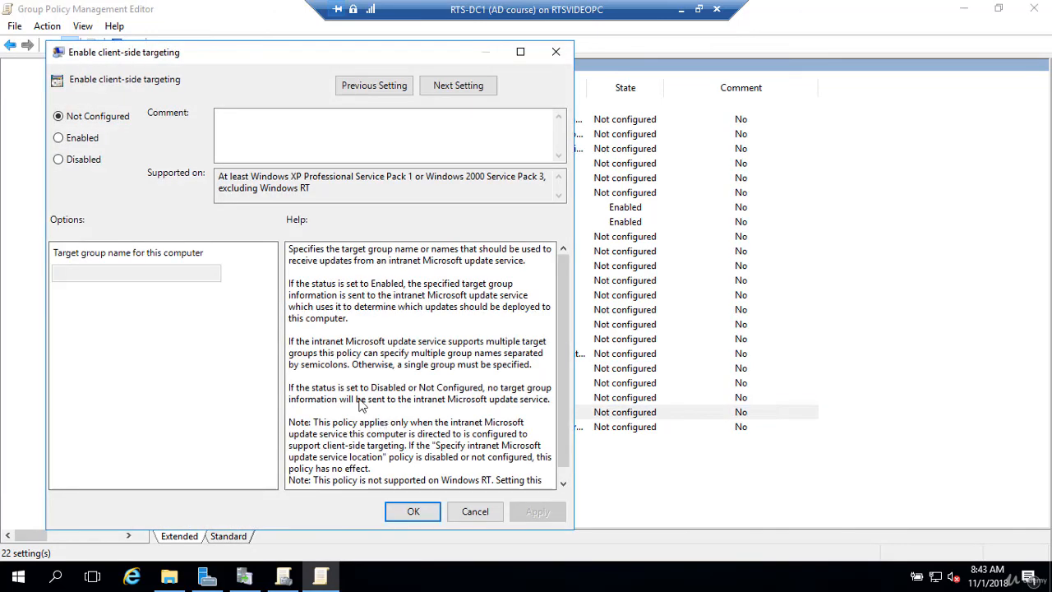
{"action": "left_click", "coordinate": [59, 139]}
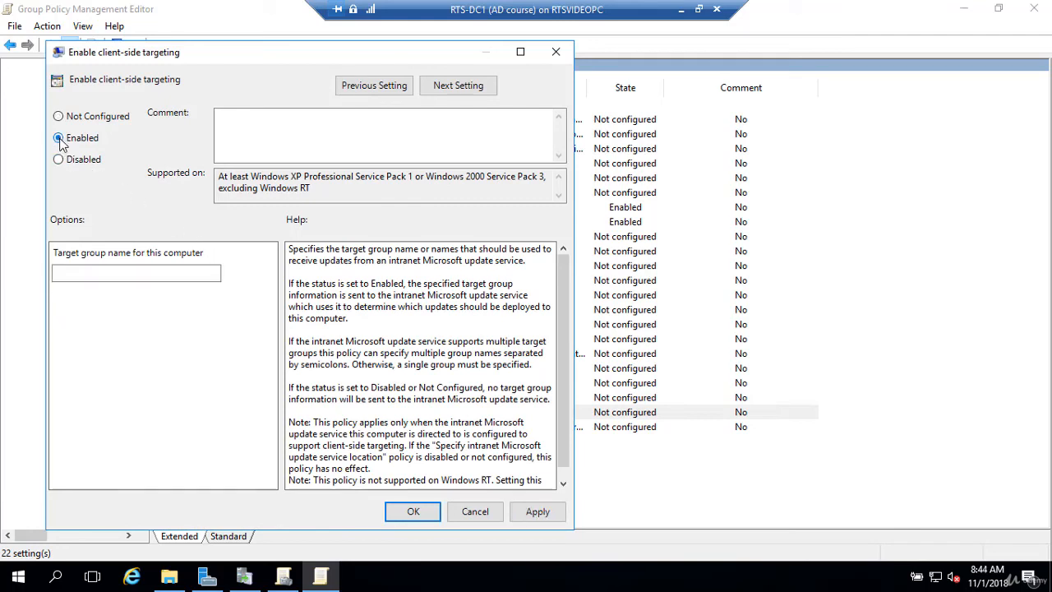
Set the client-side target group name for this computer to HR-WIN10-CLIENTS and save the policy.
{"action": "left_click", "coordinate": [94, 272]}
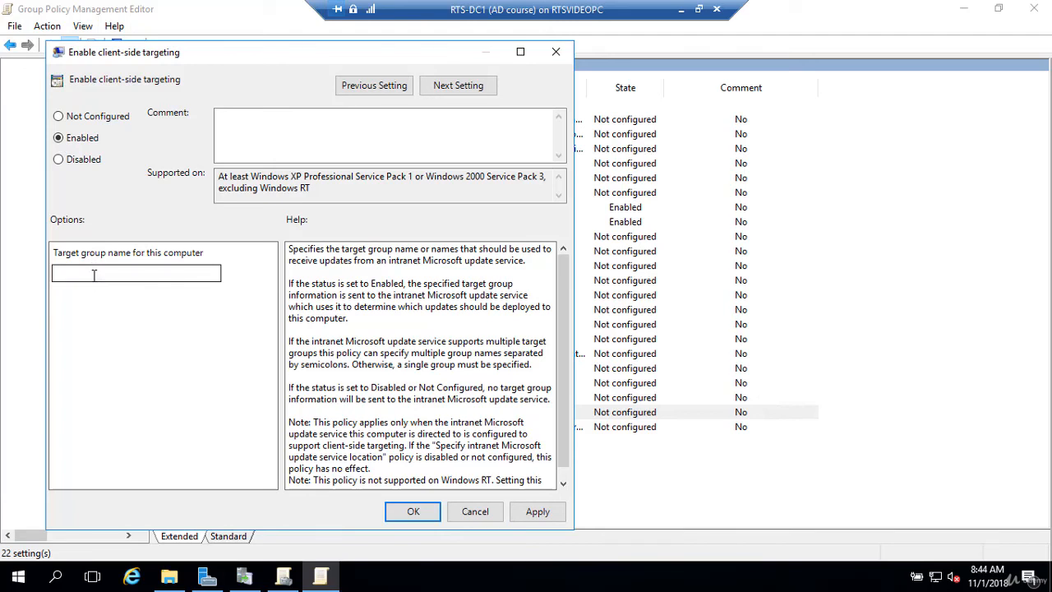
{"action": "left_click", "coordinate": [95, 275]}
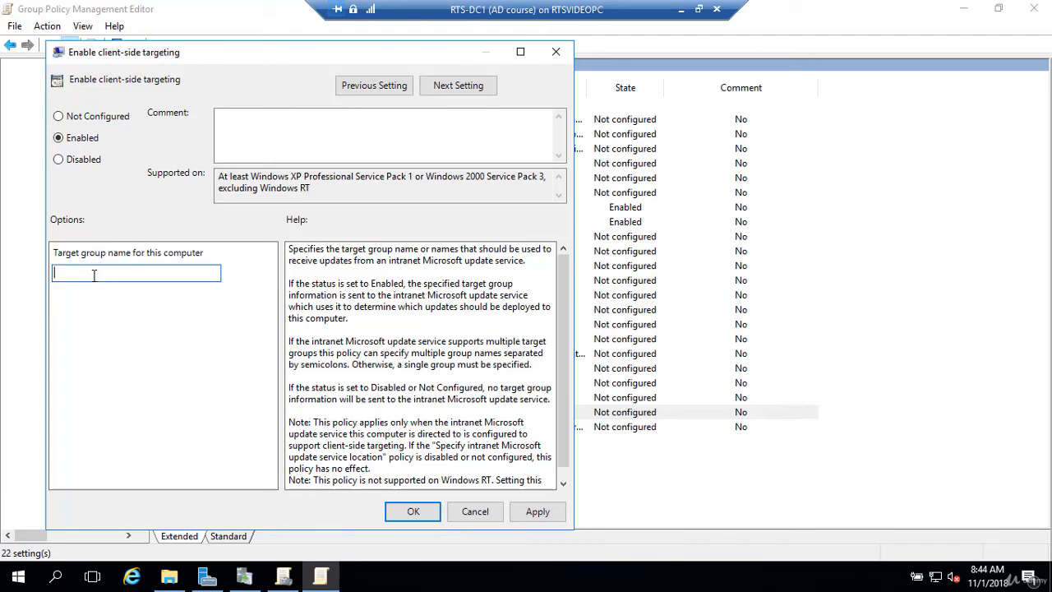
{"action": "type", "text": "HR-WIN10-CLIENTS"}
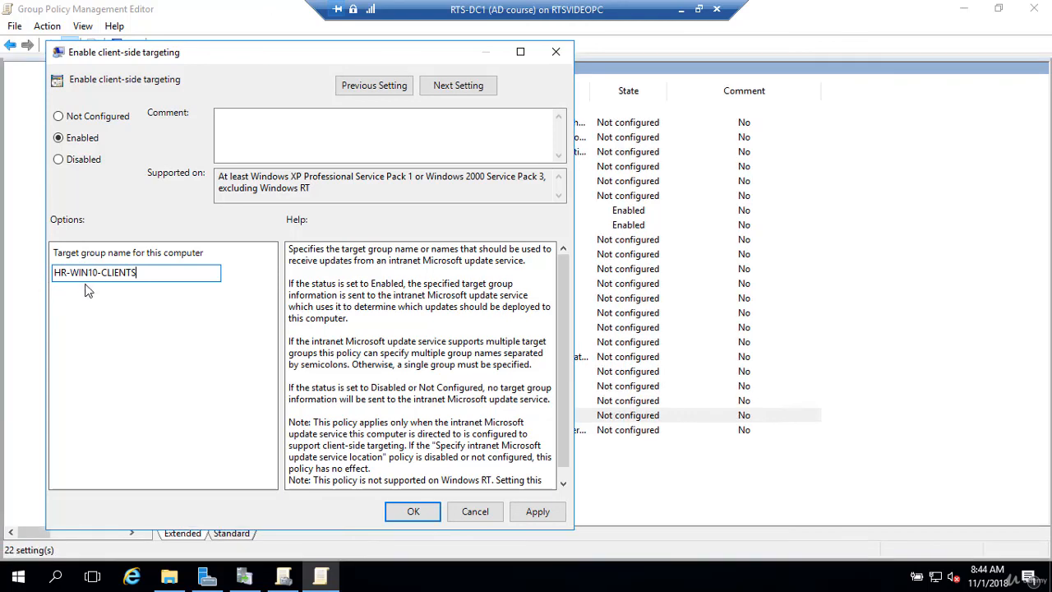
{"action": "left_click", "coordinate": [413, 512]}
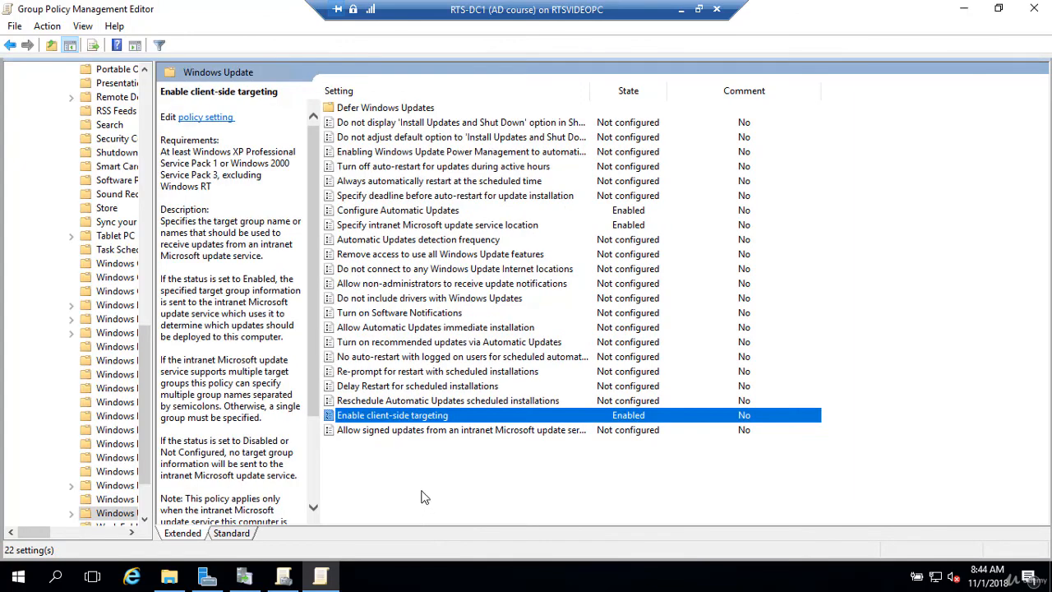